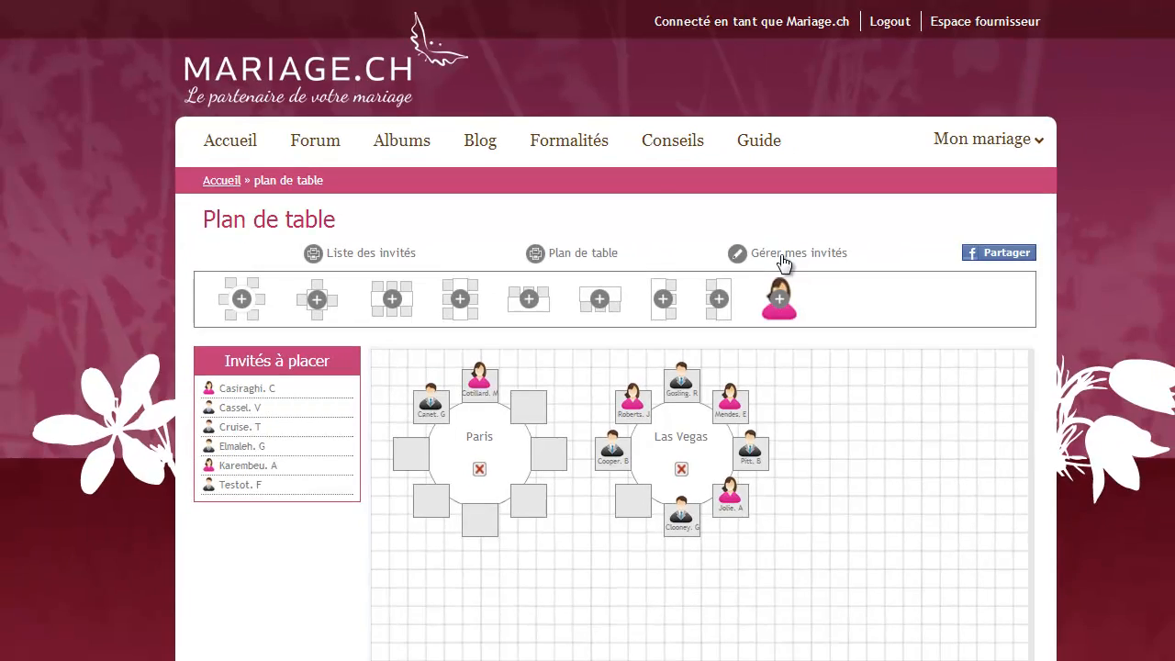
Open the guest management list and examine the menu, invitation and age options of the first guest without changing them.
left_click(979, 404)
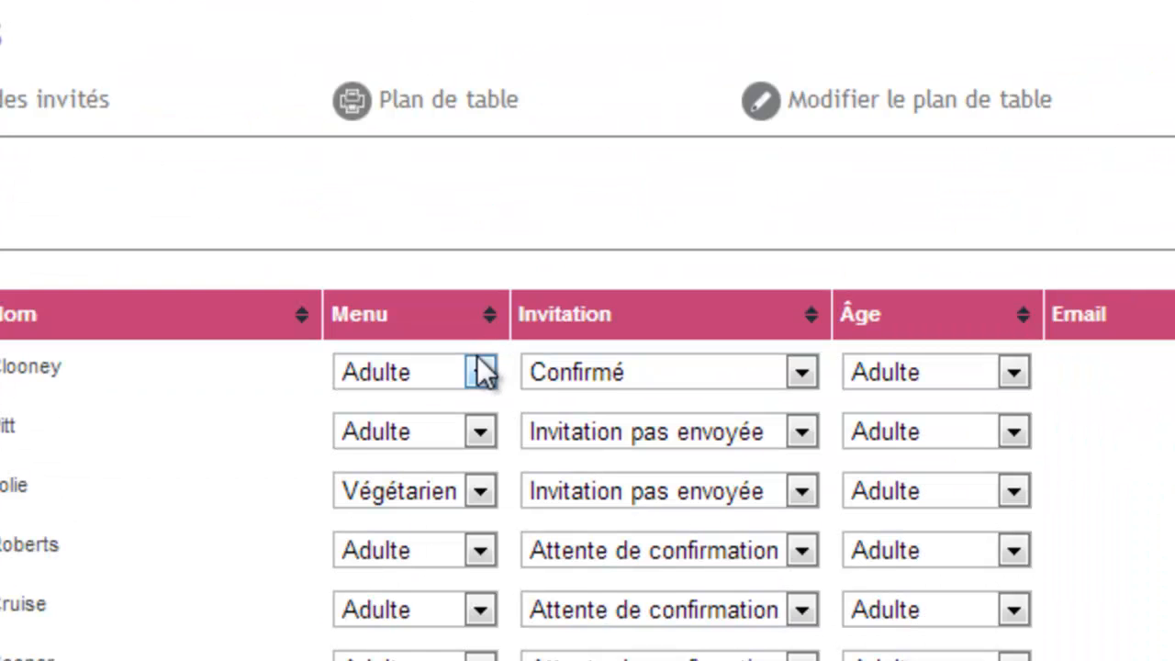
left_click(597, 385)
left_click(480, 371)
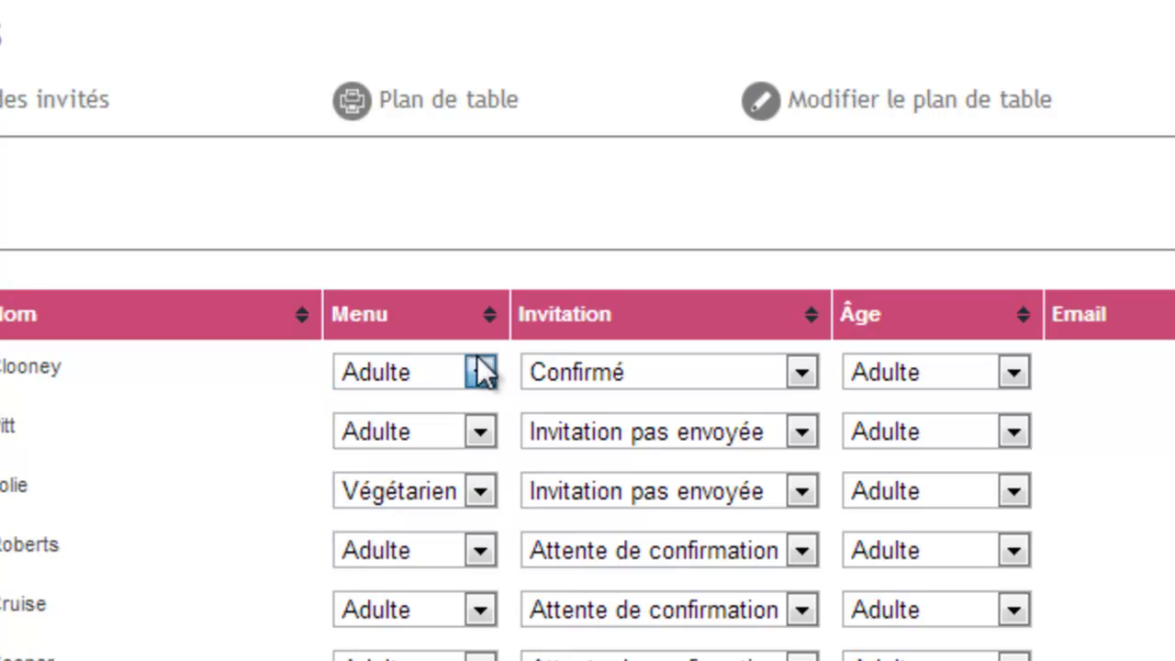
left_click(797, 372)
left_click(801, 374)
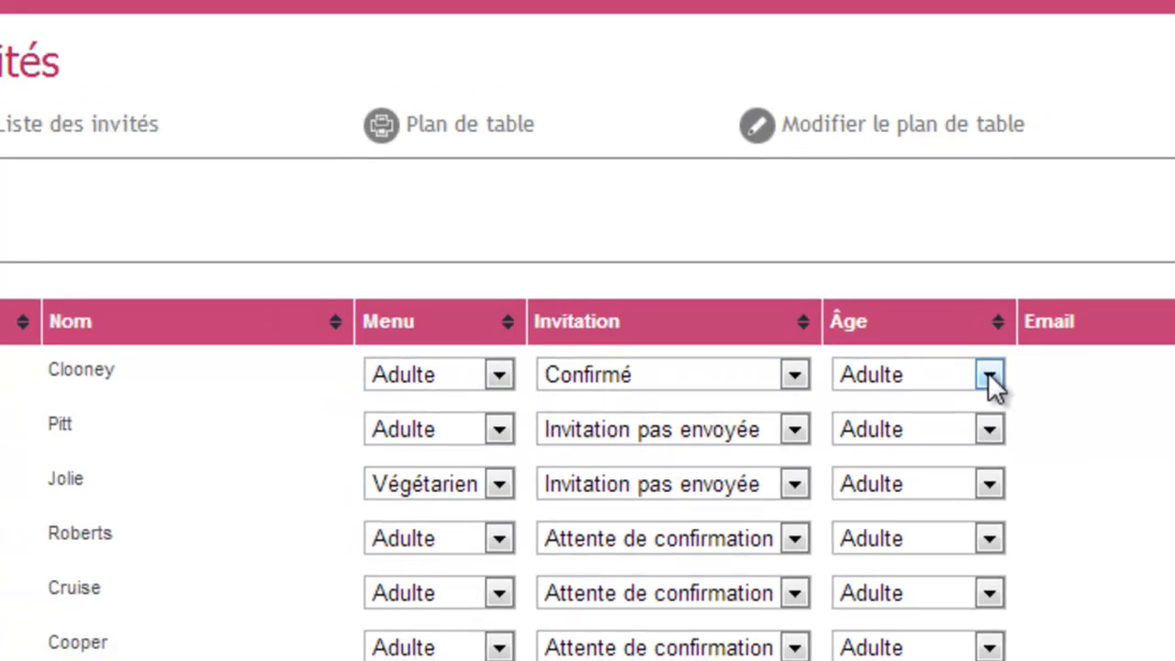
left_click(1014, 372)
left_click(924, 384)
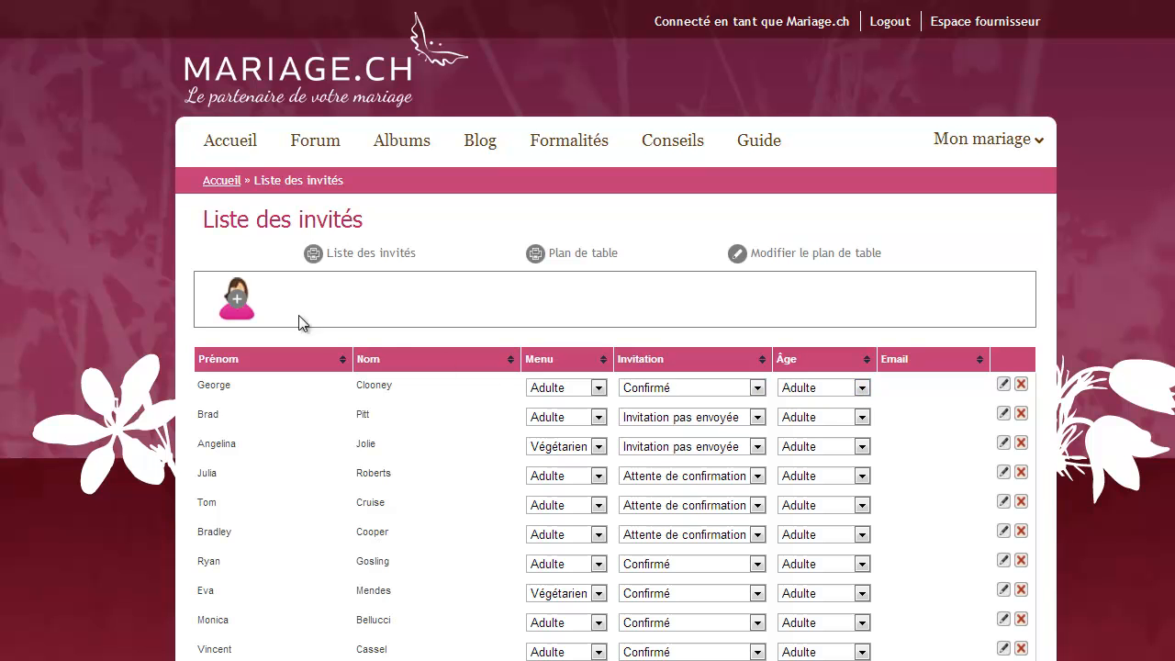
Add the guest Omar Sy with gender Garçon, menu Adulte, status Invitation pas envoyée and age Adulte.
left_click(237, 303)
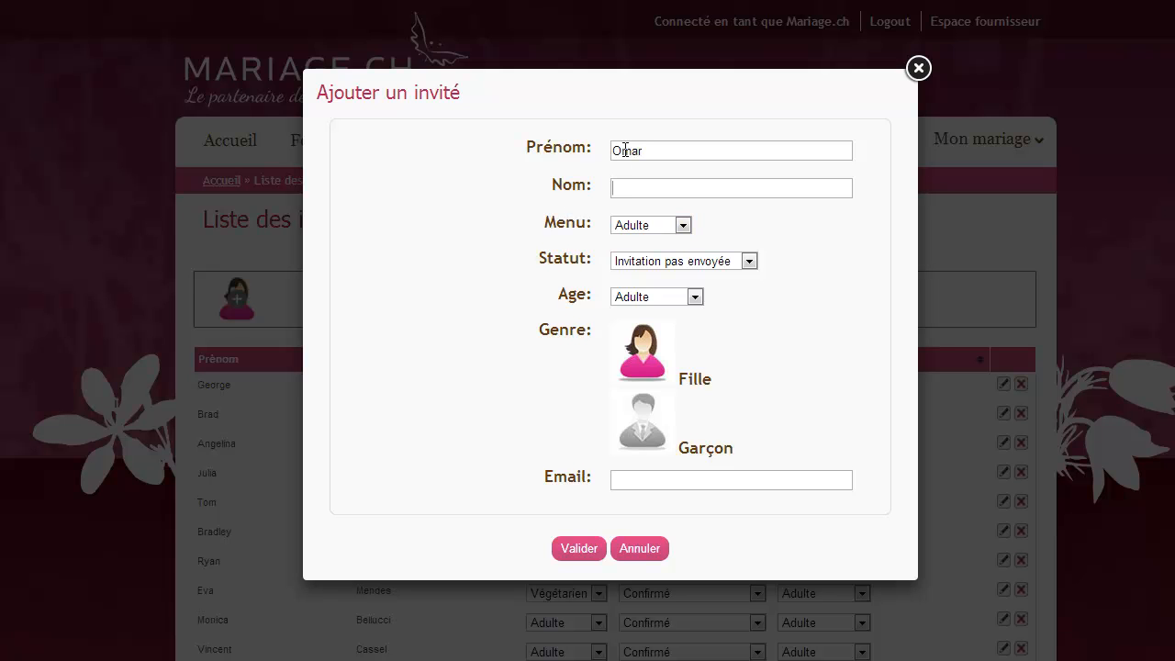
left_click(643, 423)
left_click(594, 551)
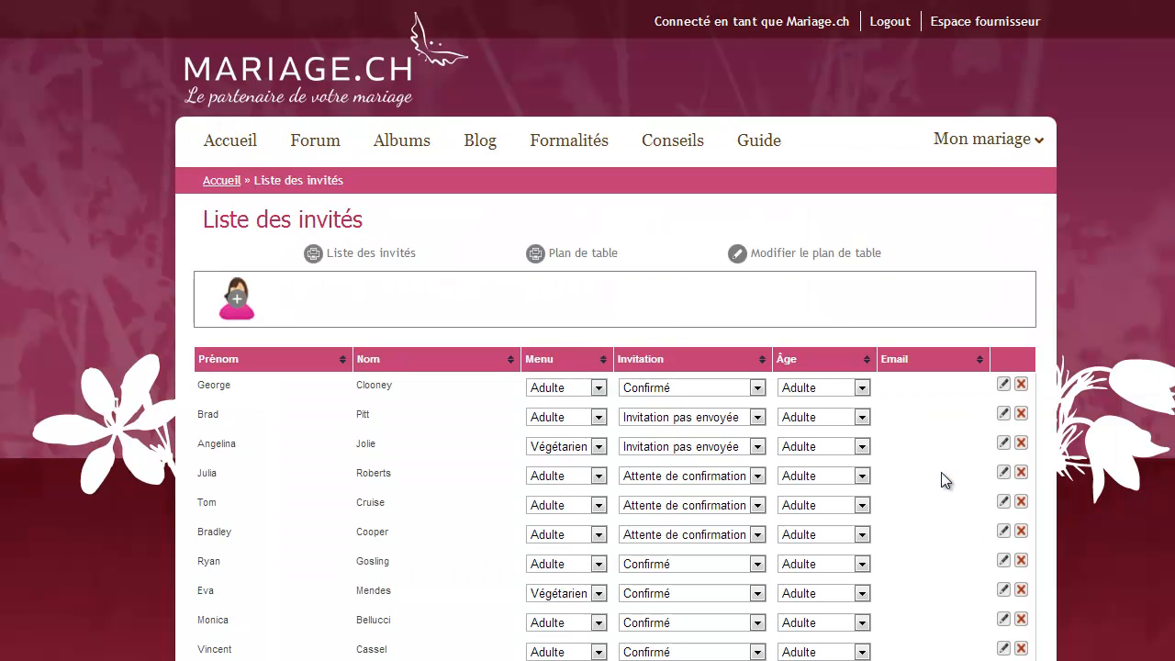
Look at Adriana Karembeu's editable guest details and leave them without saving.
scroll(942, 480, "down", 3)
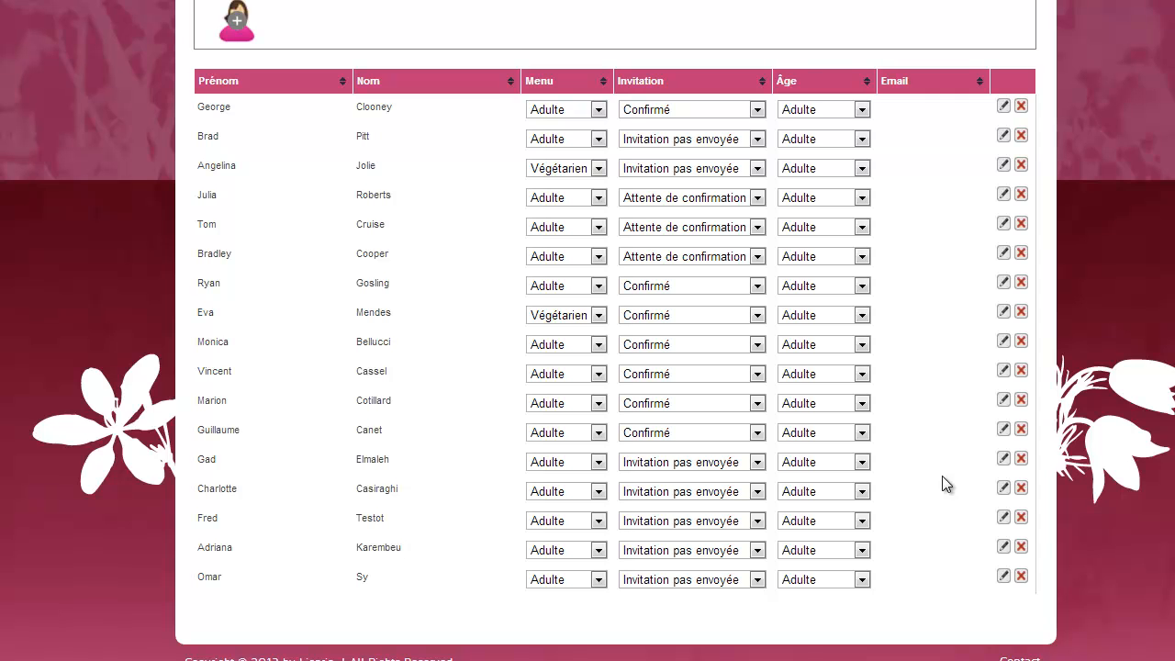
left_click(1002, 548)
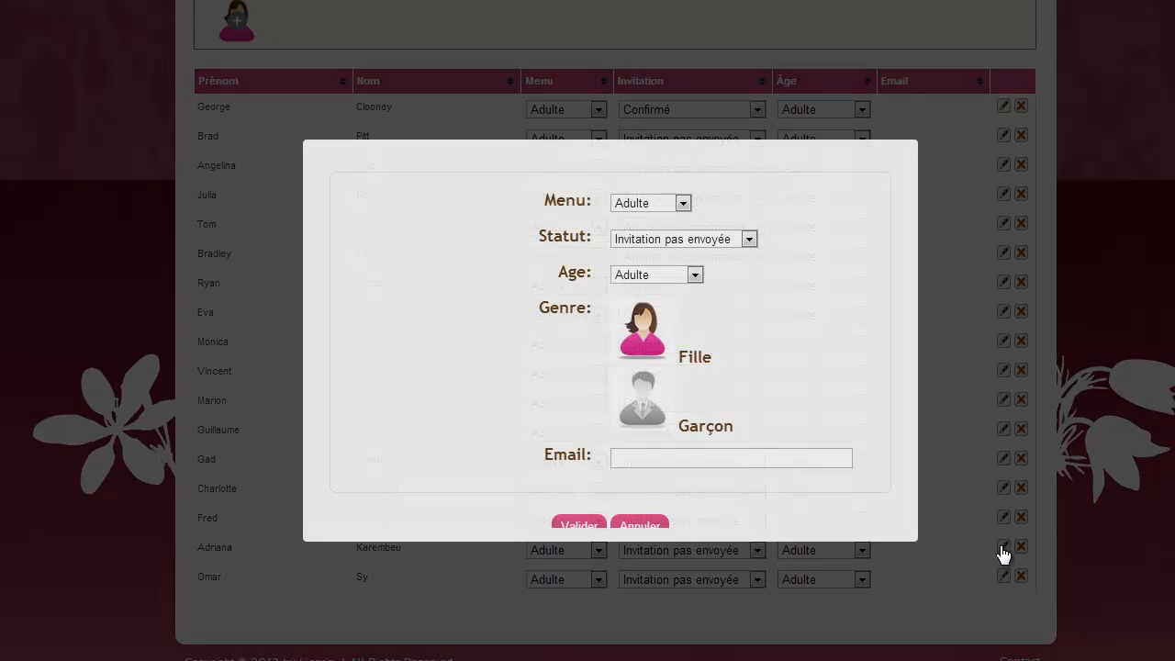
left_click(633, 521)
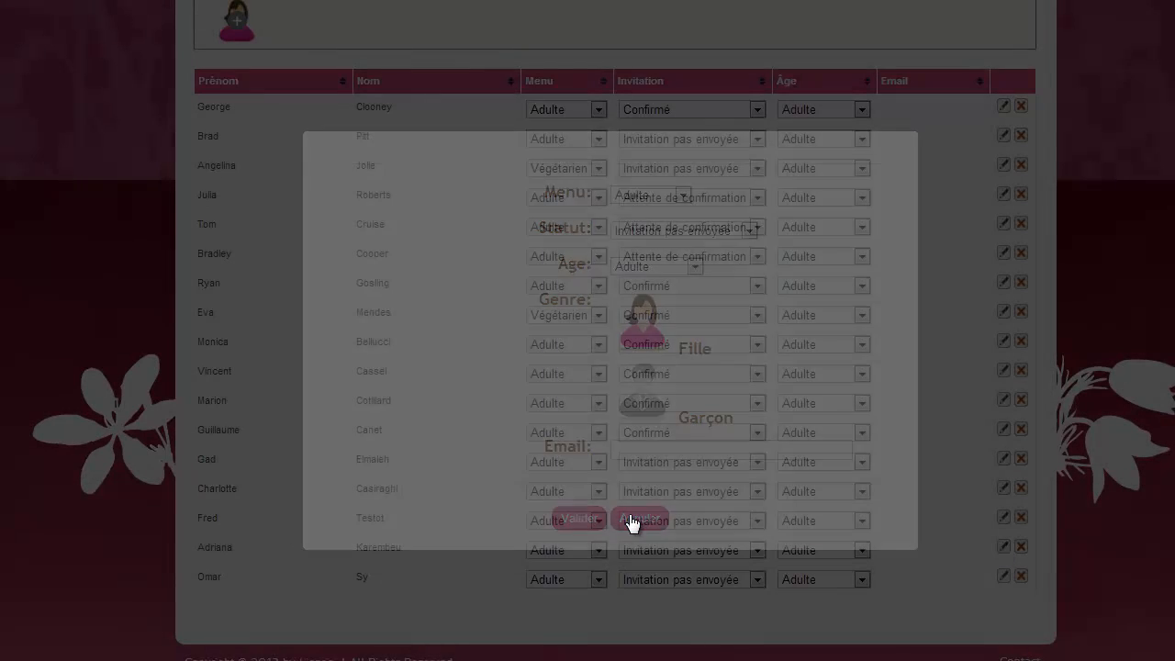
Set Adriana Karembeu's invitation status to Attente de confirmation, keeping the Adulte menu.
left_click(599, 553)
left_click(602, 561)
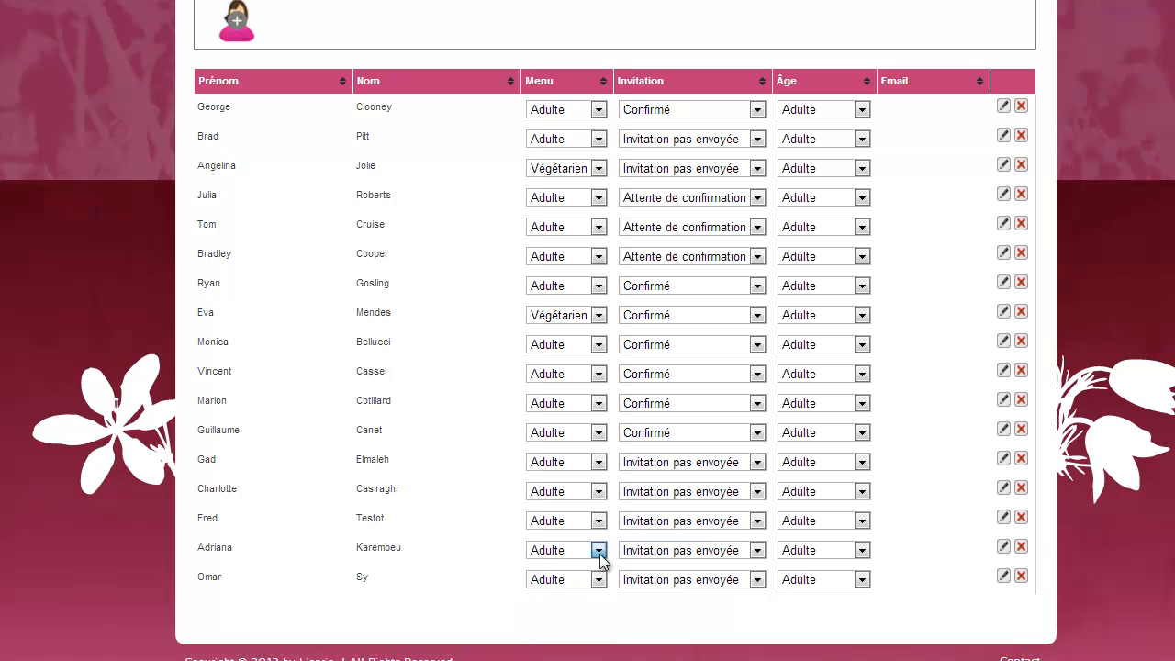
left_click(757, 550)
left_click(709, 588)
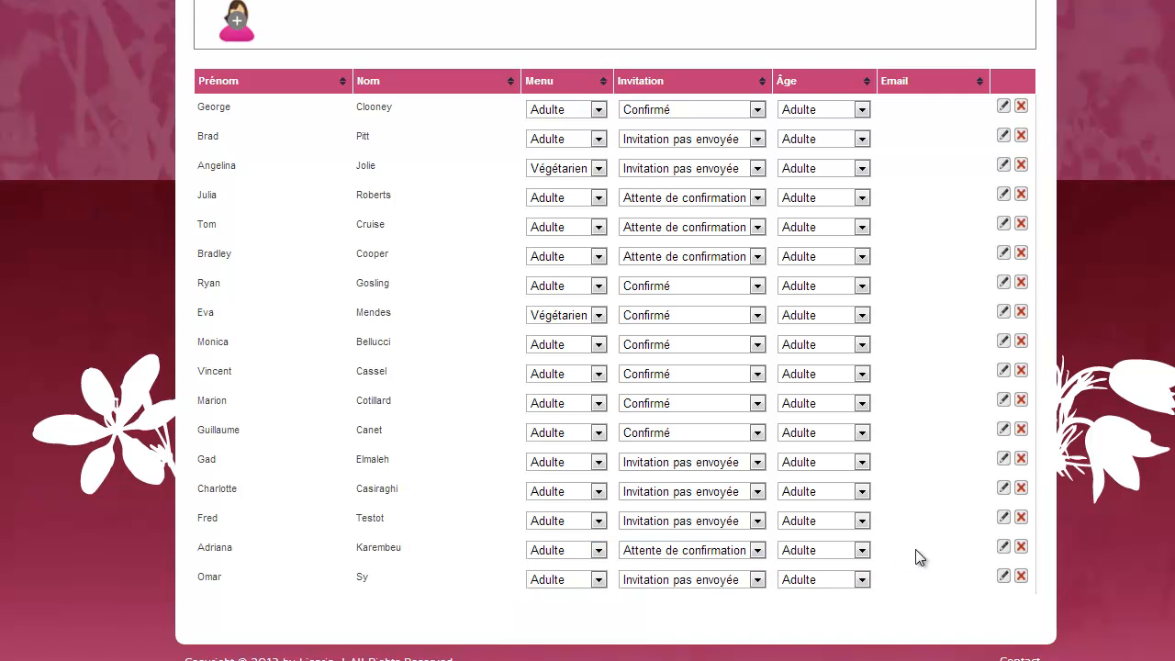
Delete Adriana Karembeu from the guest list and return to the table plan editor.
left_click(1022, 550)
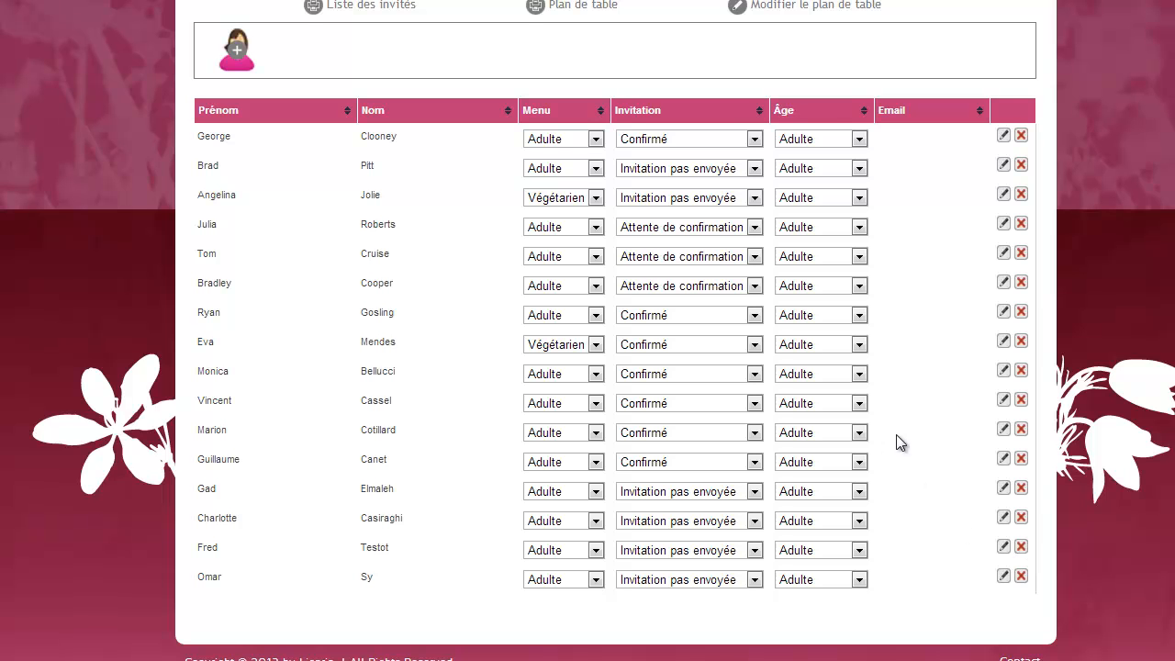
scroll(908, 448, "up", 3)
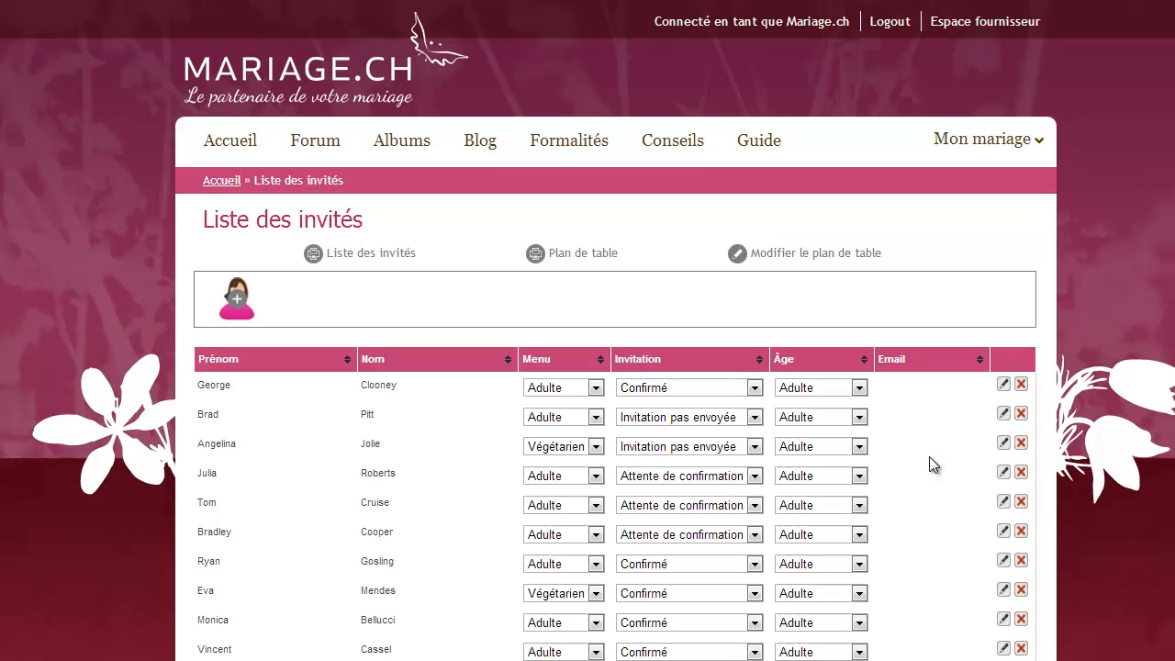
left_click(817, 263)
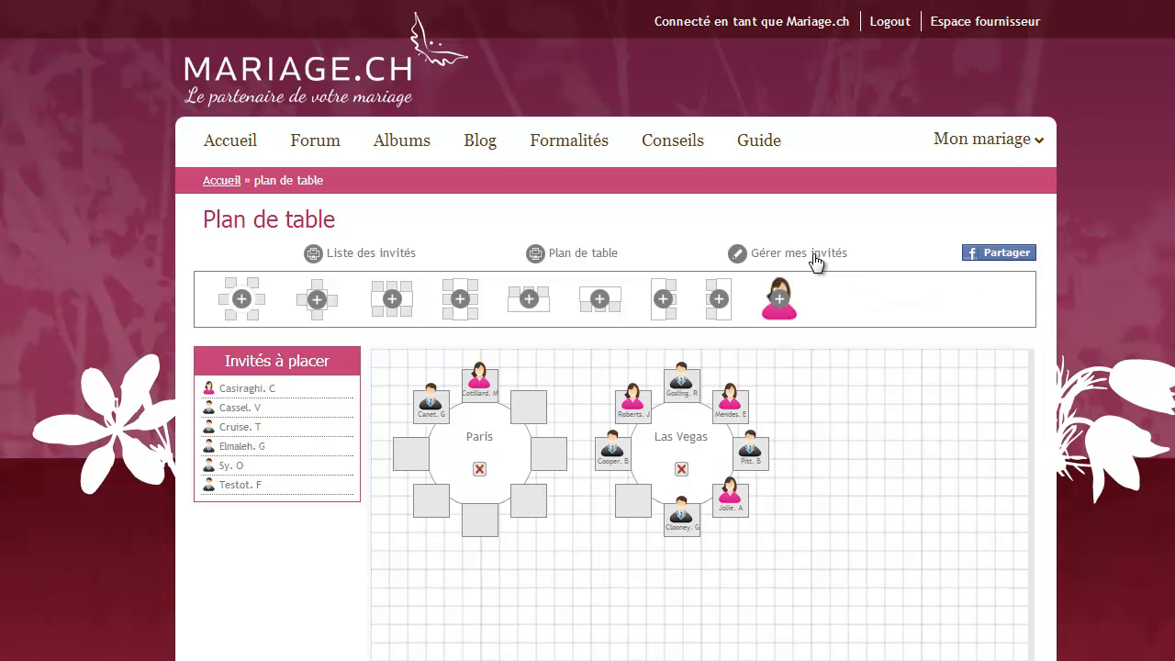
Add a round table named Londres with 8 seats to the plan.
left_click(241, 303)
left_click_drag(647, 299, 574, 306)
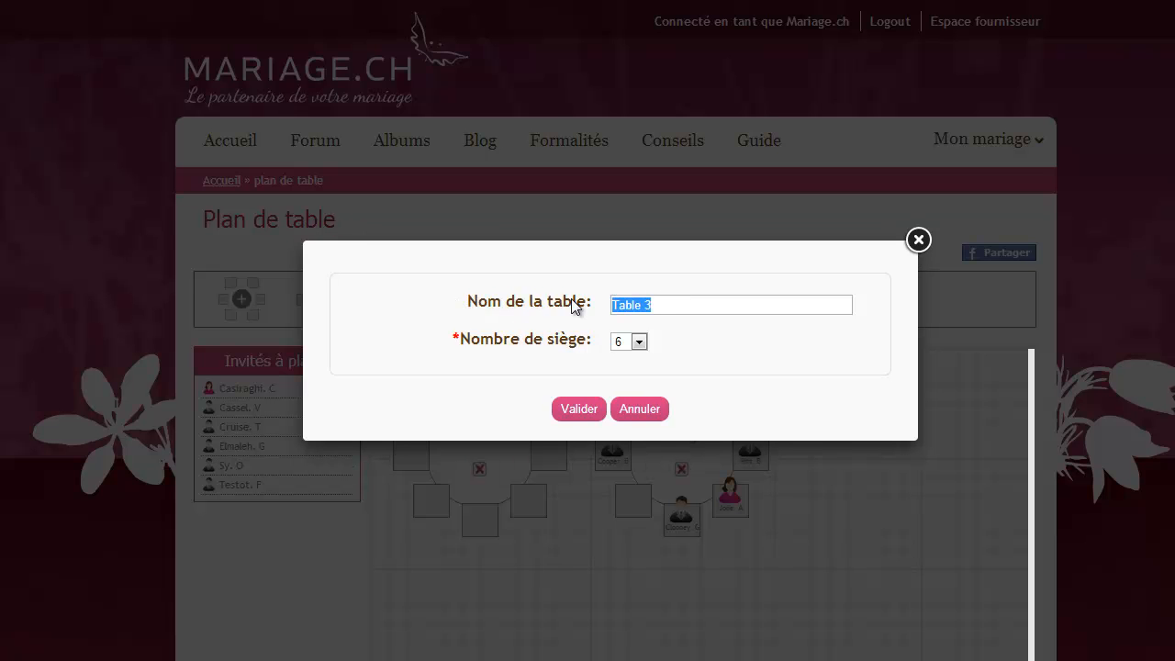
type("Londres")
left_click(639, 342)
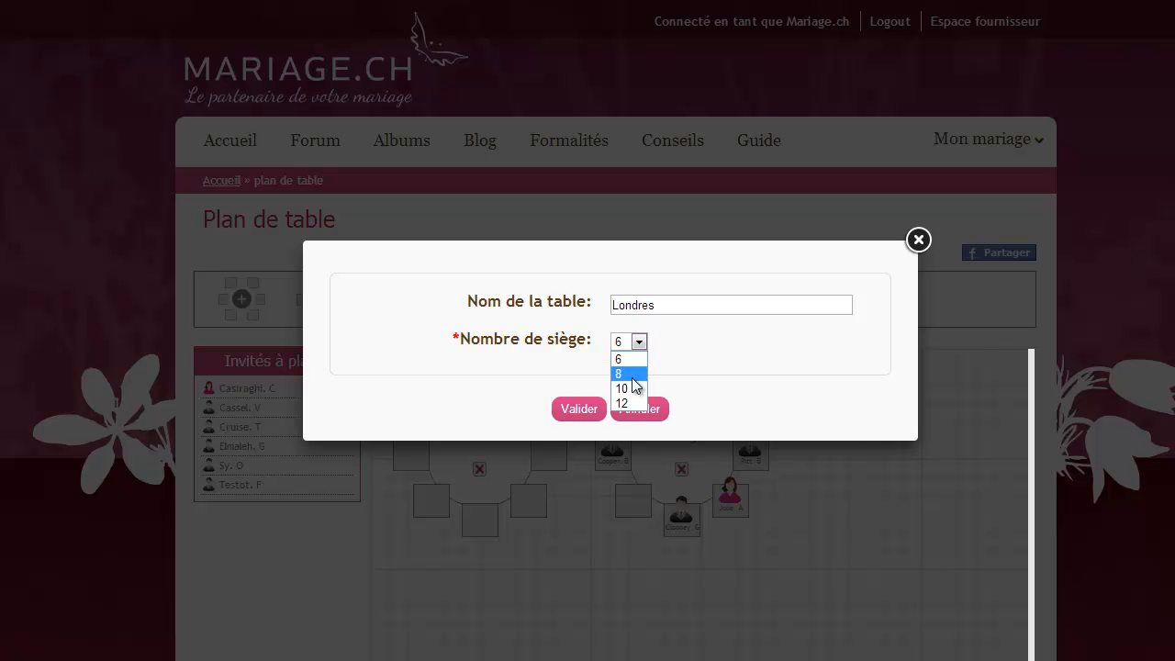
left_click(630, 374)
left_click(579, 409)
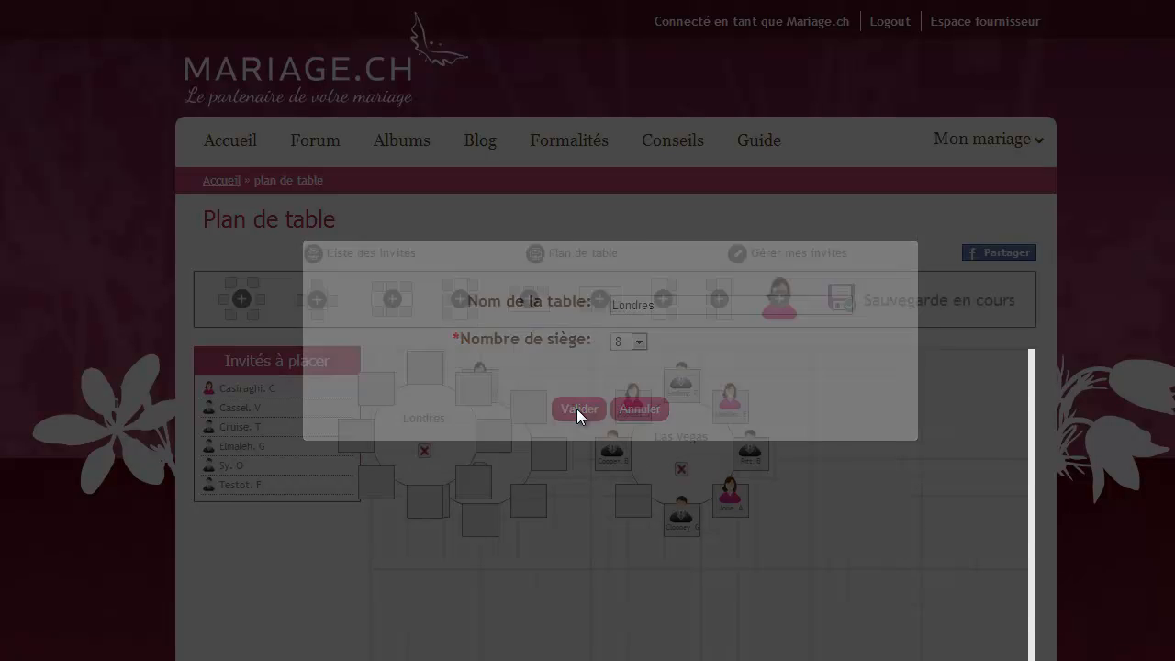
Rearrange the tables in one row, with Londres left of Las Vegas and Paris right of it.
left_click_drag(451, 428, 921, 451)
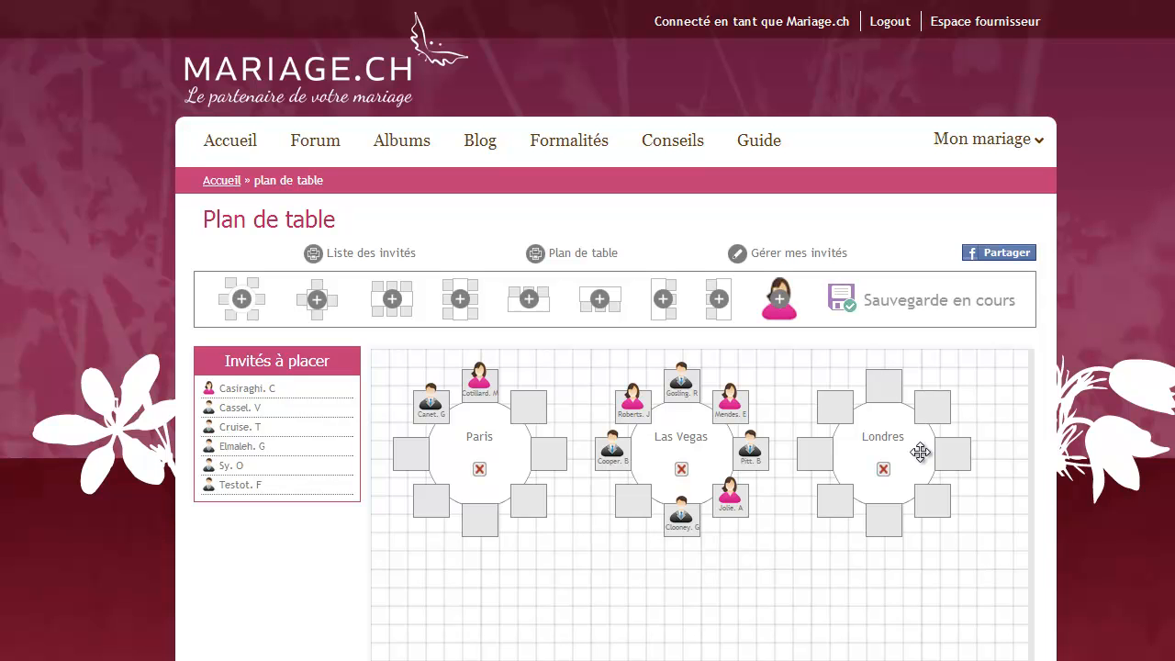
left_click_drag(498, 467, 830, 614)
left_click_drag(880, 488, 472, 487)
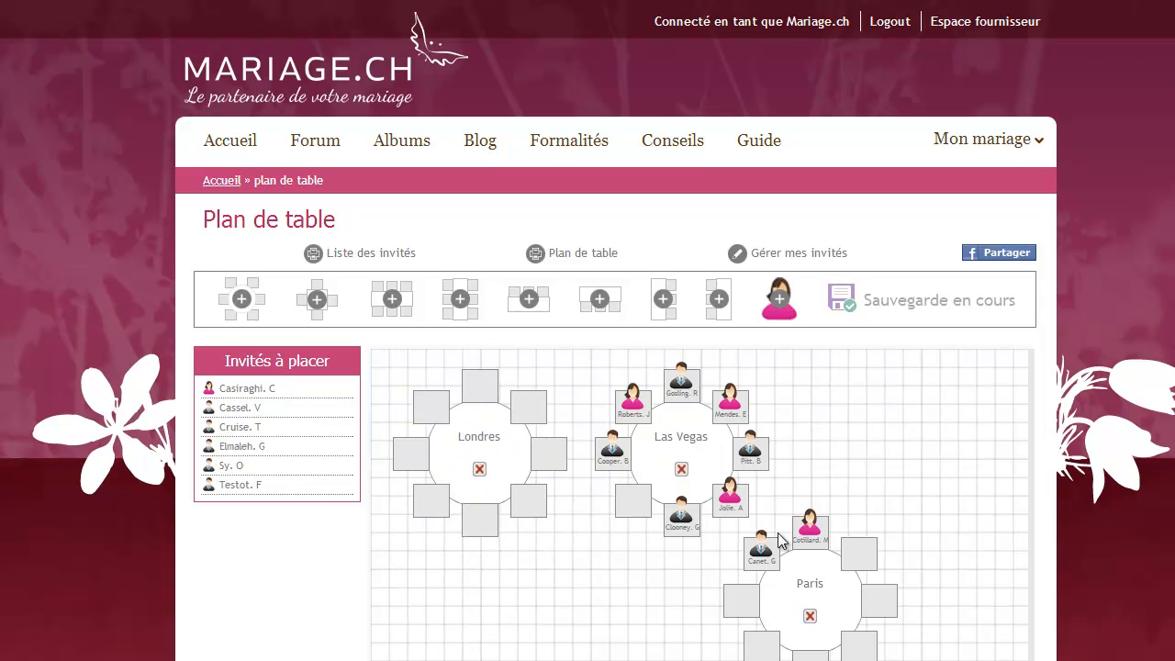
left_click_drag(834, 569, 908, 423)
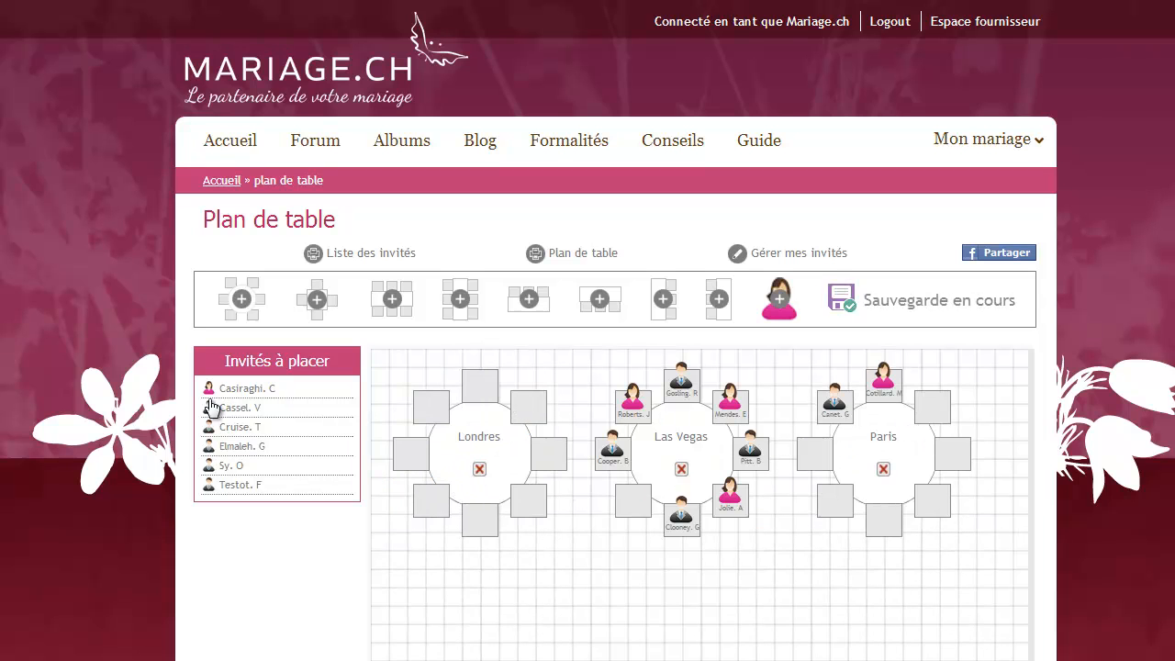
Seat four guests at the Londres table: Cassel on the top seat, Casiraghi upper right, Cruise left and Elmaleh lower right.
left_click_drag(234, 412, 491, 391)
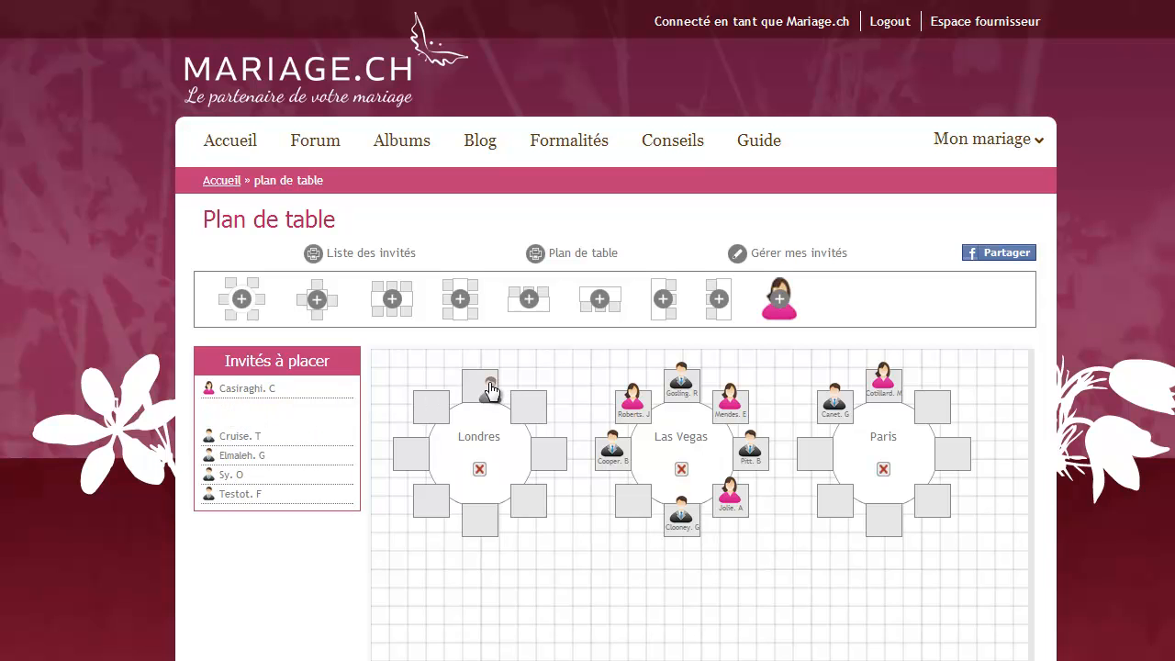
left_click_drag(230, 413, 428, 404)
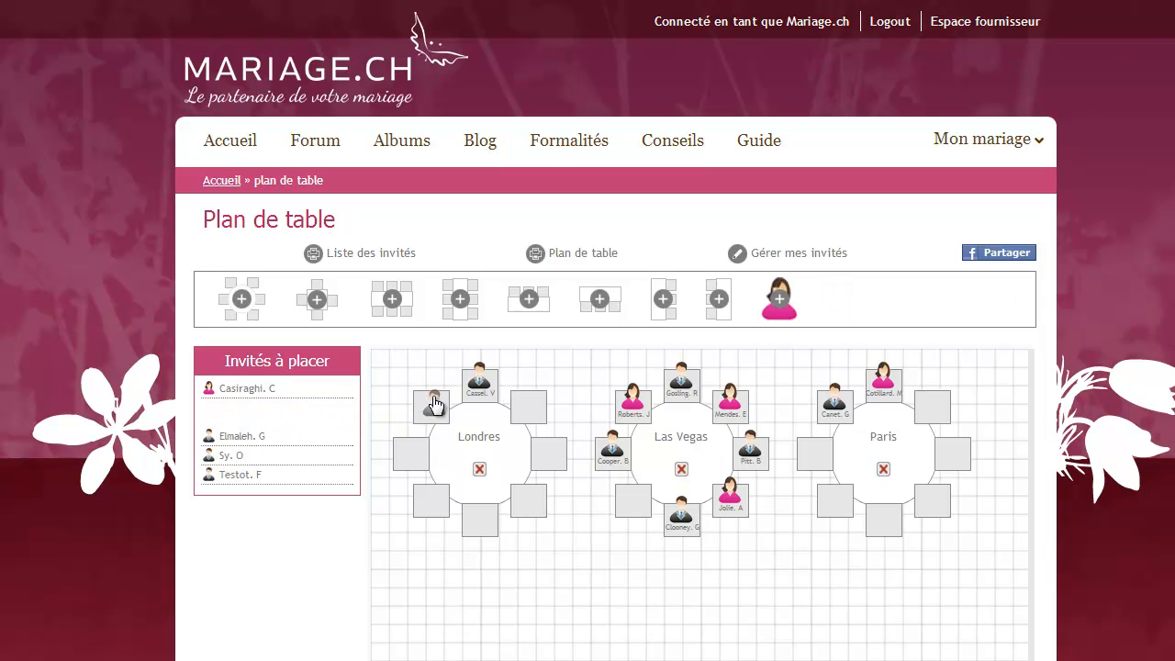
left_click_drag(234, 388, 533, 410)
left_click_drag(432, 406, 411, 463)
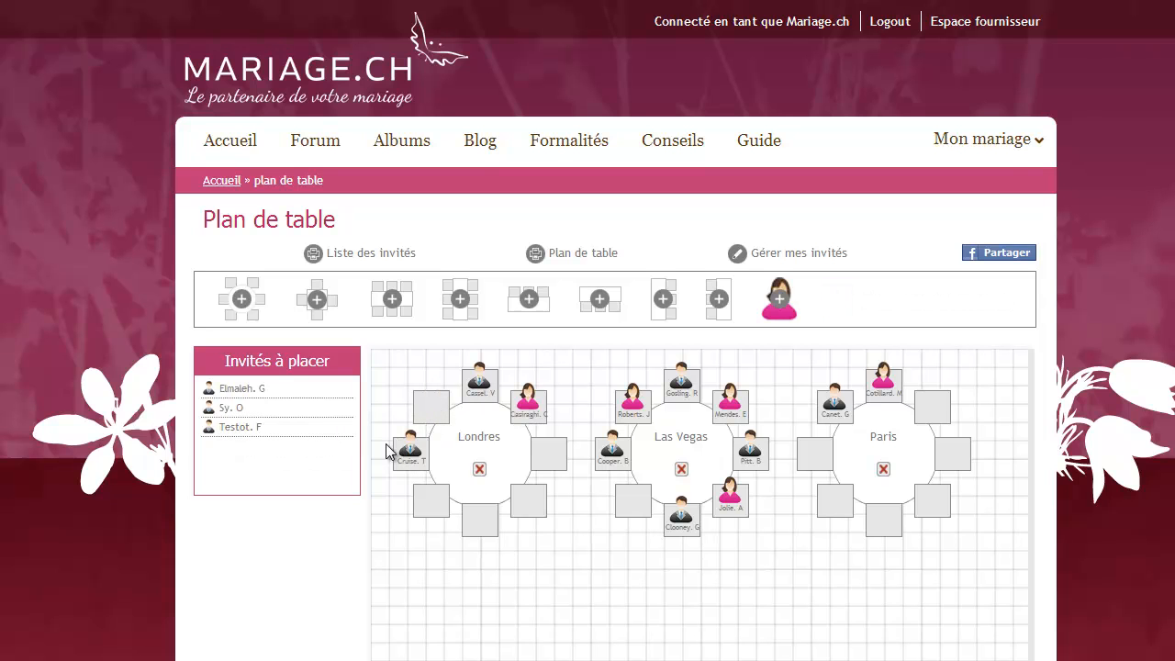
left_click_drag(246, 393, 528, 501)
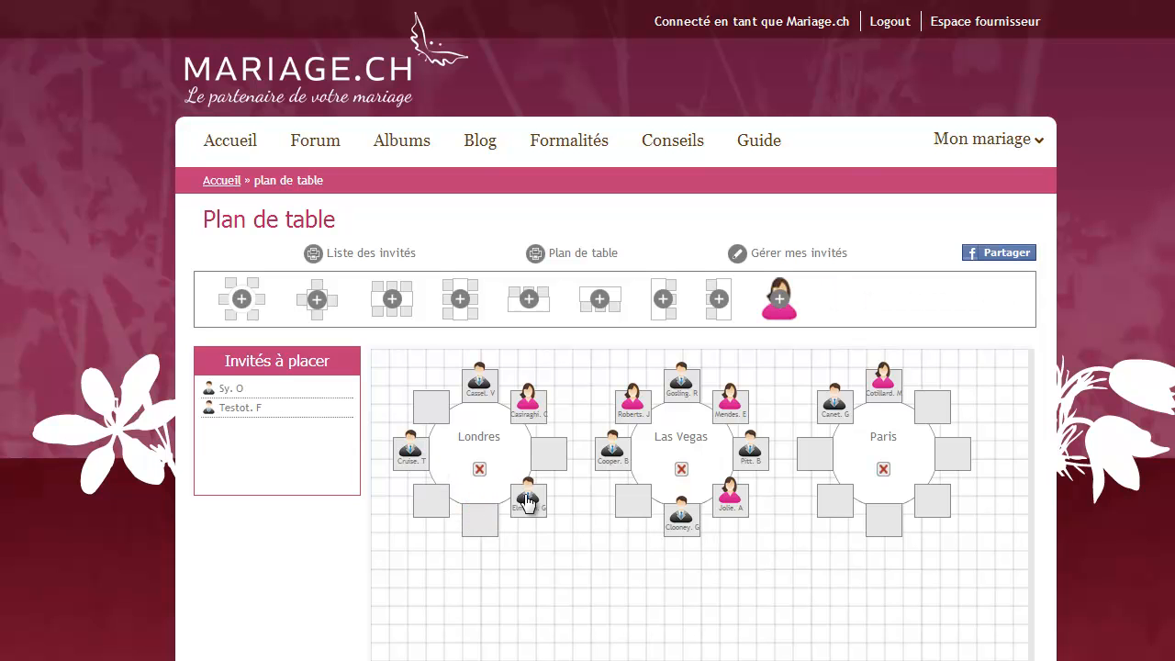
Move Clooney from Las Vegas to the right seat of Londres, and Casiraghi from Londres to the left seat of Paris.
left_click_drag(681, 523, 551, 466)
left_click_drag(533, 408, 841, 507)
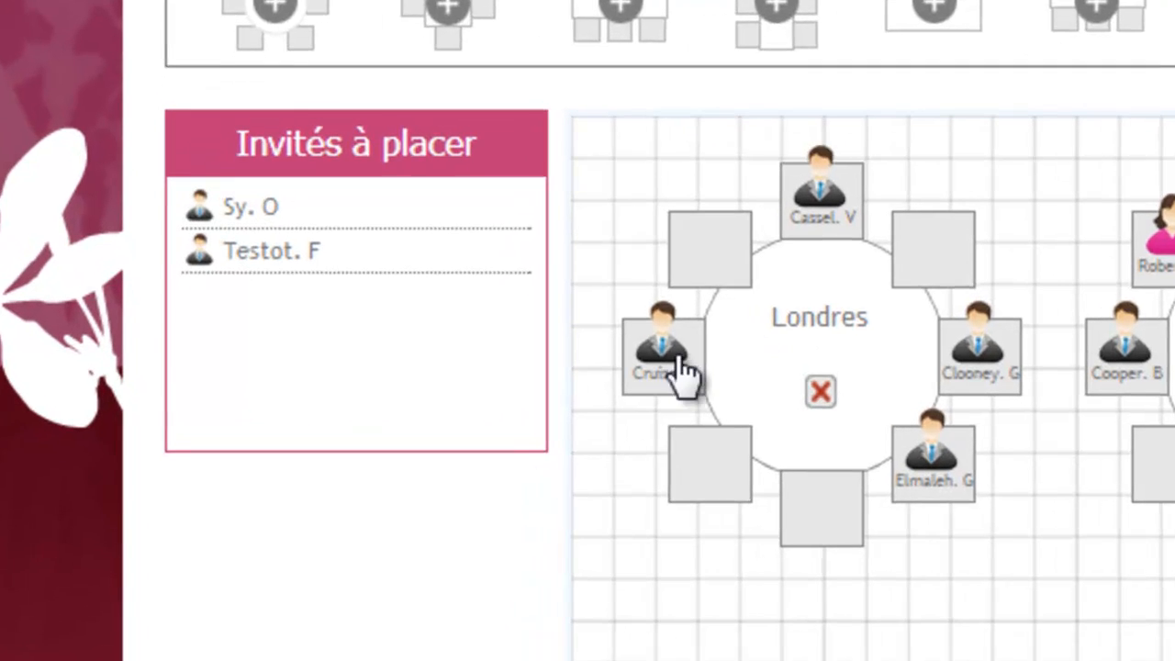
Replace Cassel with Cruise on the top seat of Londres, and put Cassel back there in Cruise's place.
left_click_drag(684, 372, 818, 199)
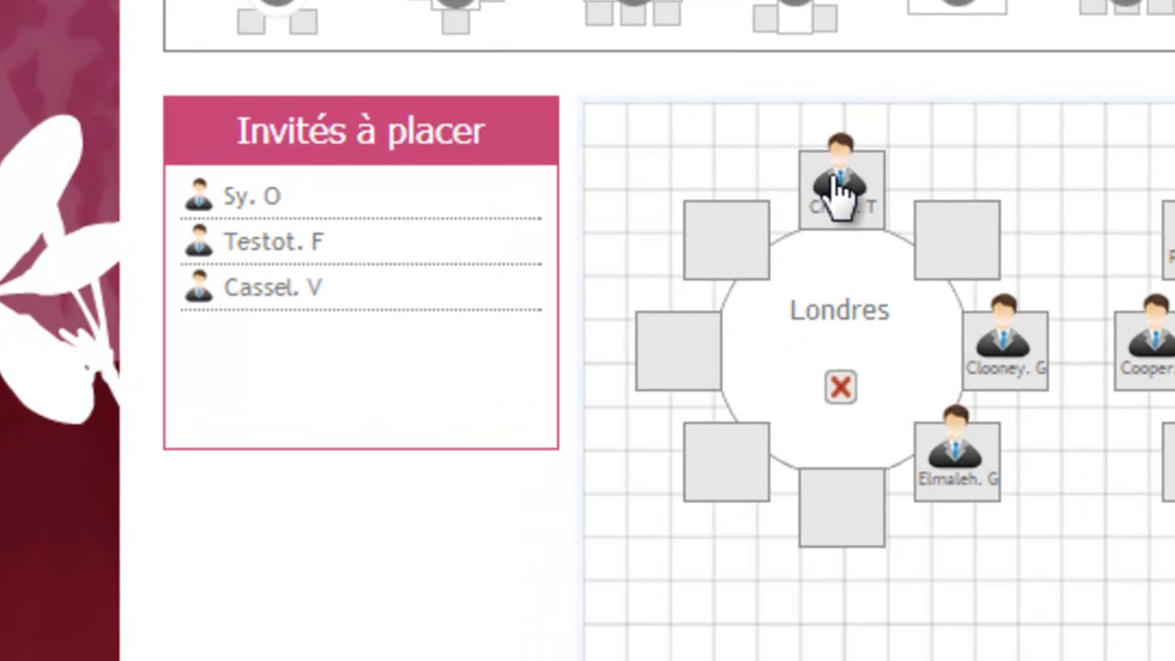
left_click_drag(244, 295, 844, 210)
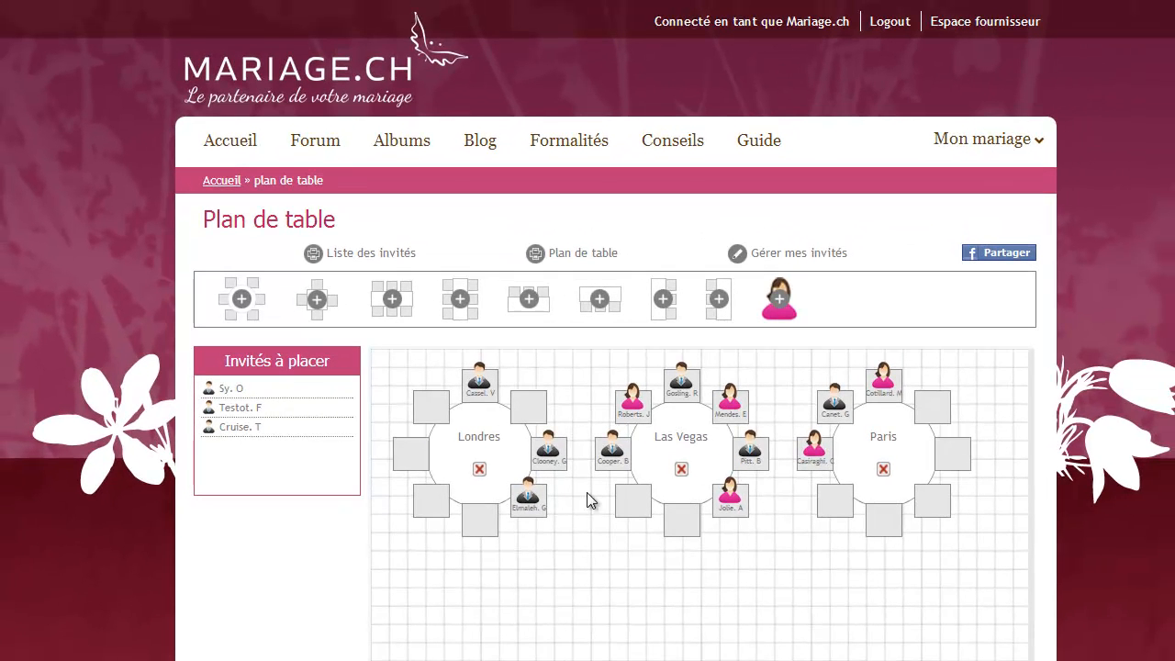
Enlarge the table plan's grid area far to the right and downward.
left_click_drag(1033, 558, 1174, 555)
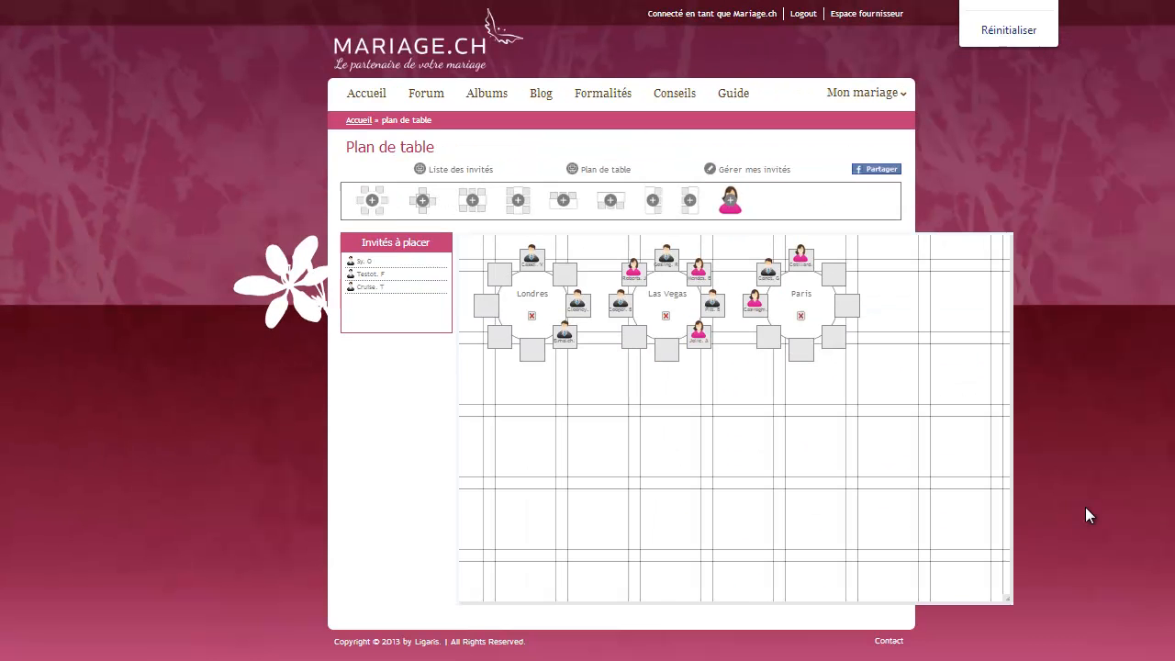
key("ctrl+minus")
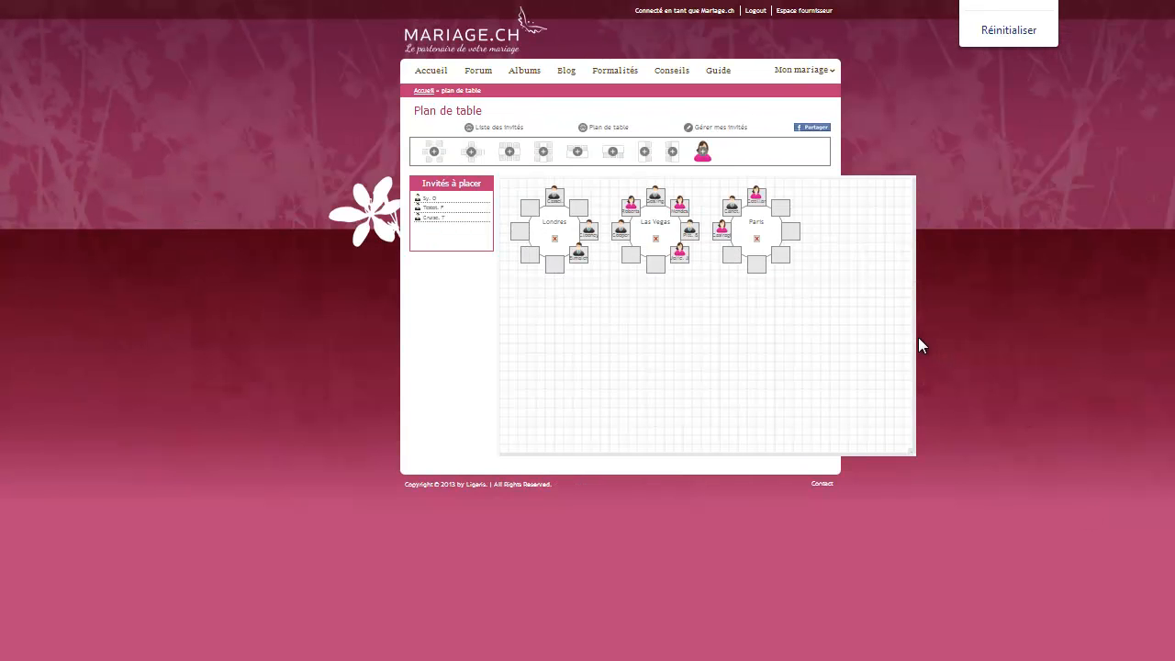
left_click_drag(913, 340, 1152, 347)
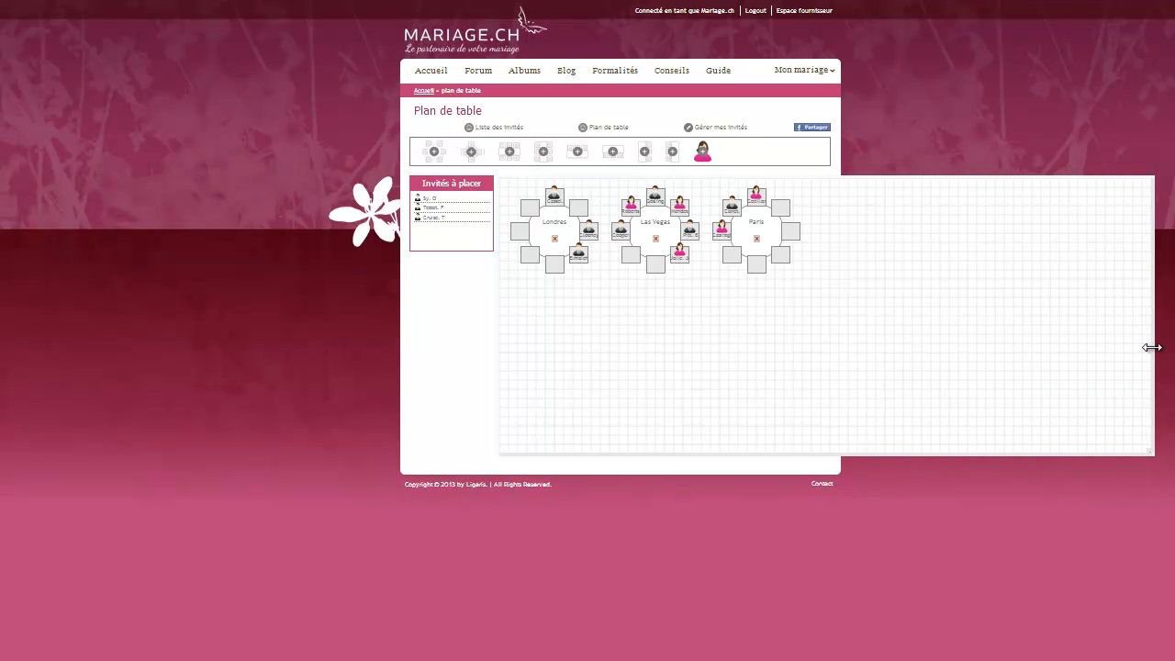
left_click_drag(811, 453, 814, 622)
key("ctrl+plus")
key("ctrl+plus")
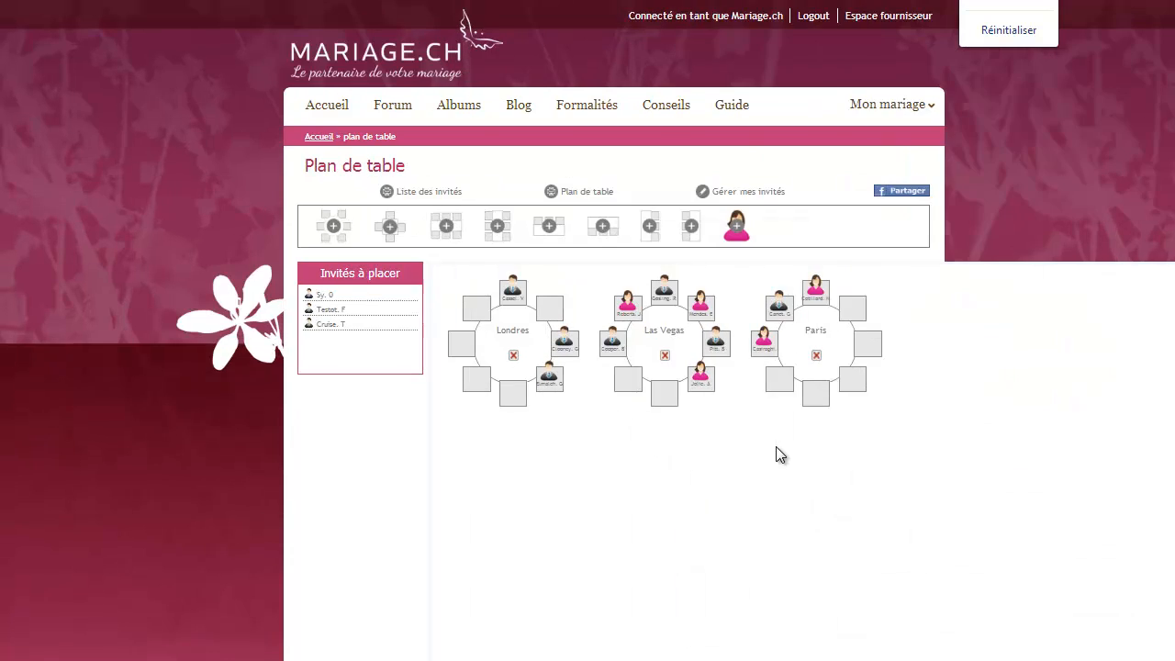
key("ctrl+plus")
key("ctrl+plus")
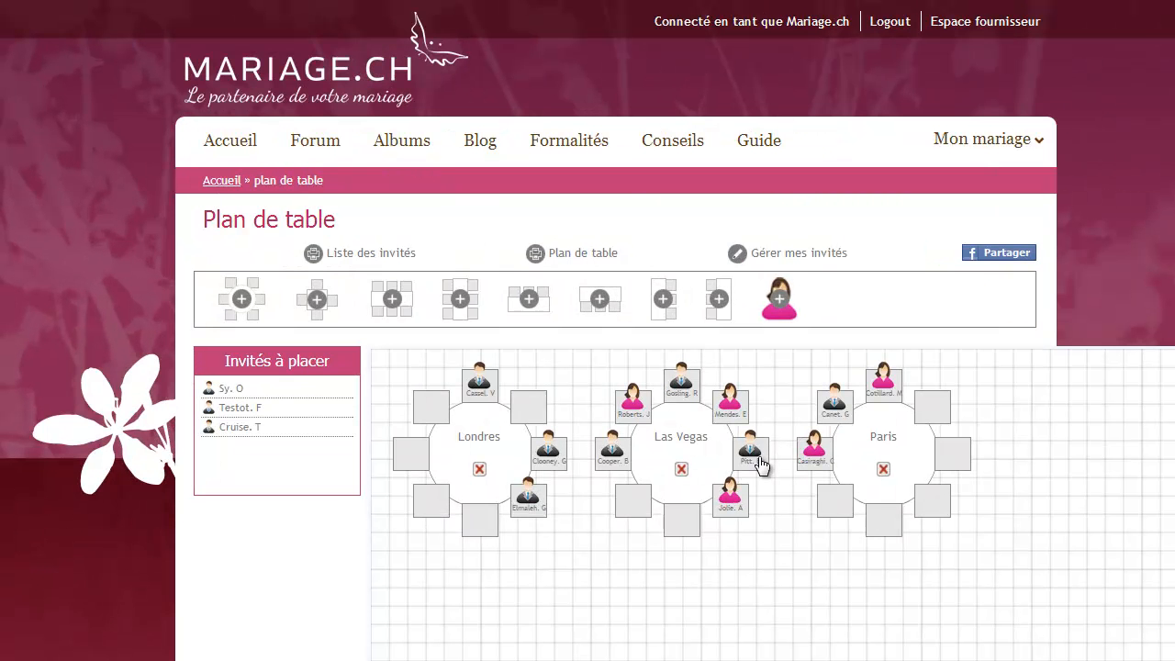
Delete the Londres table and move the Paris table into its place left of Las Vegas.
left_click(480, 469)
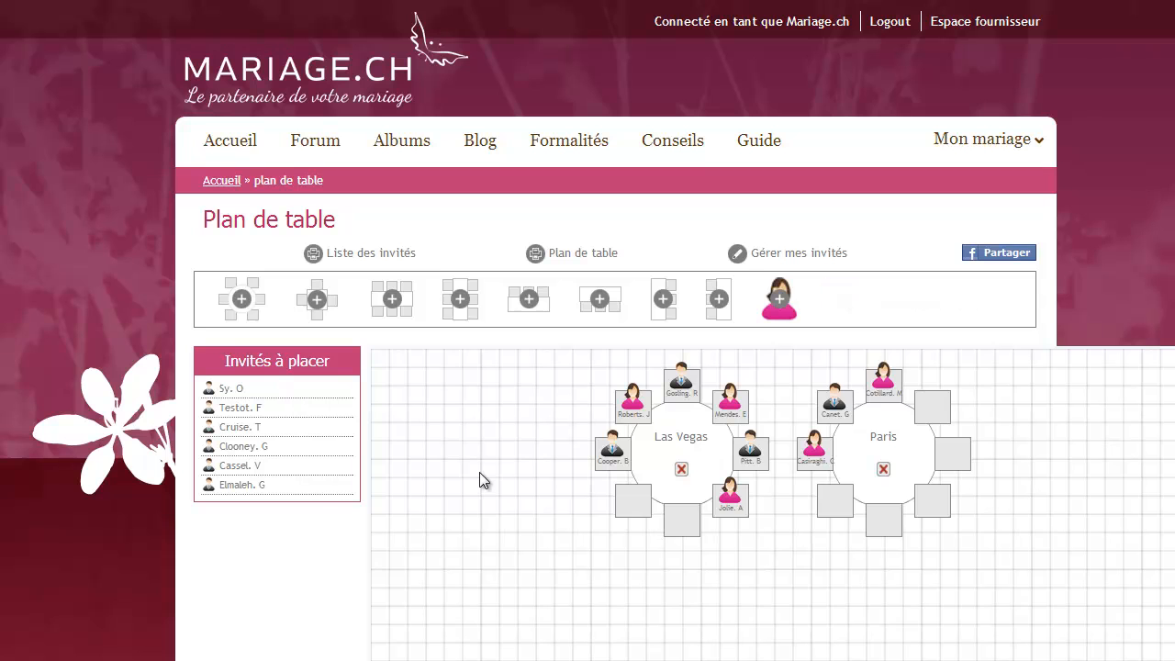
left_click_drag(899, 453, 508, 457)
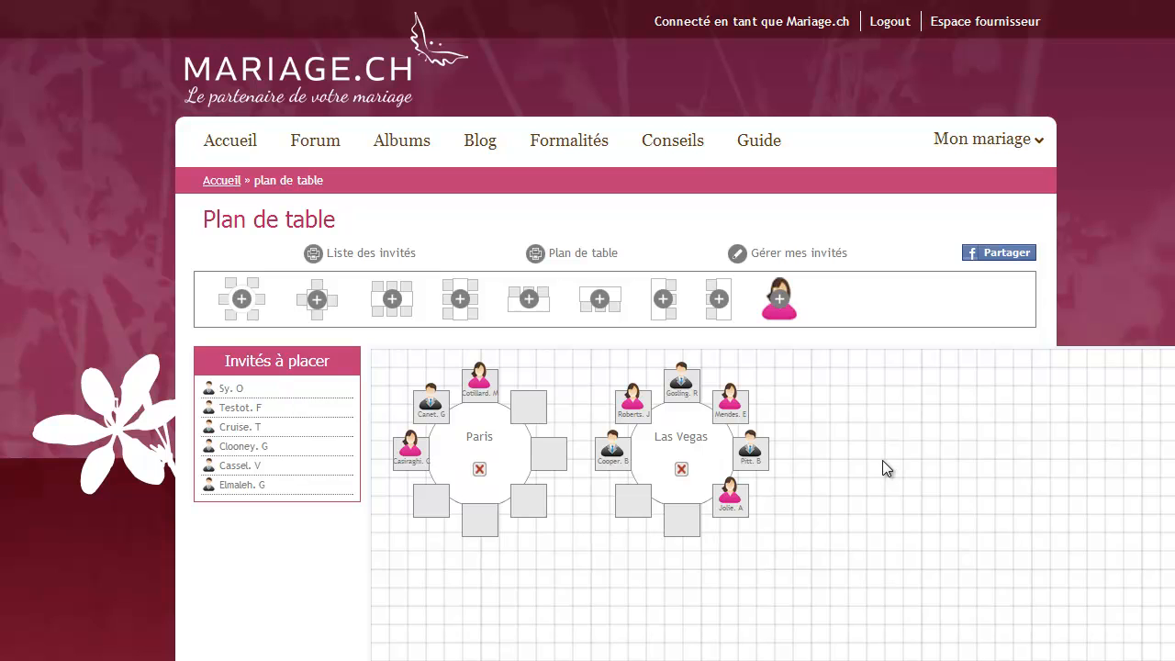
View the printable guest list and the printable version of the table plan.
left_click(389, 262)
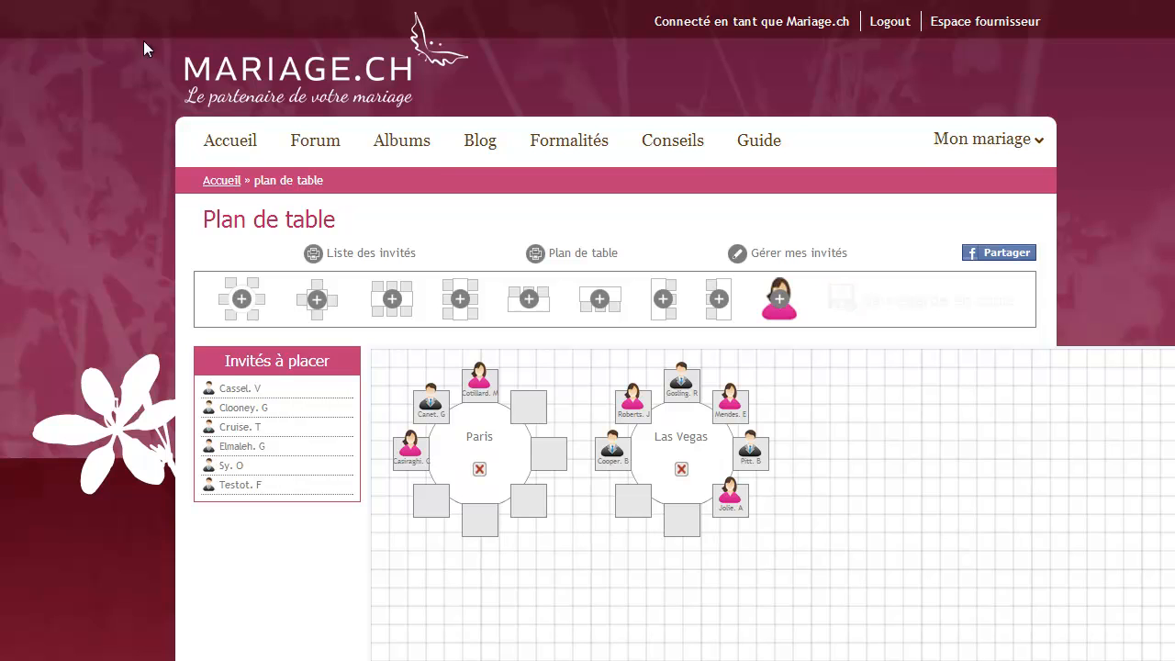
left_click(598, 260)
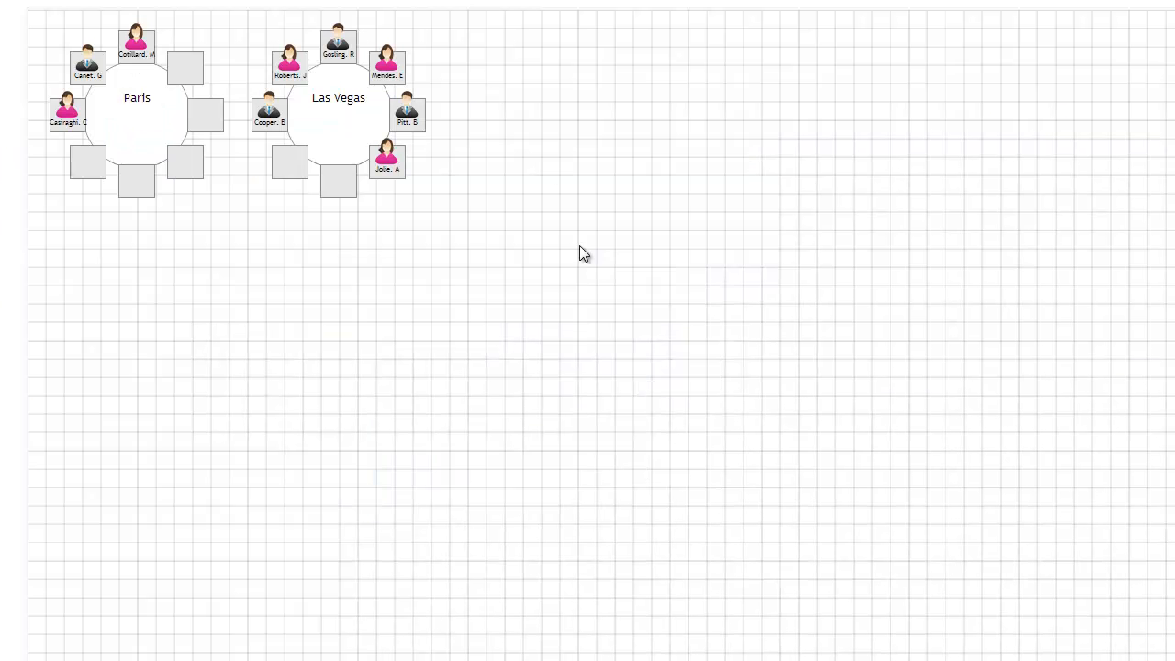